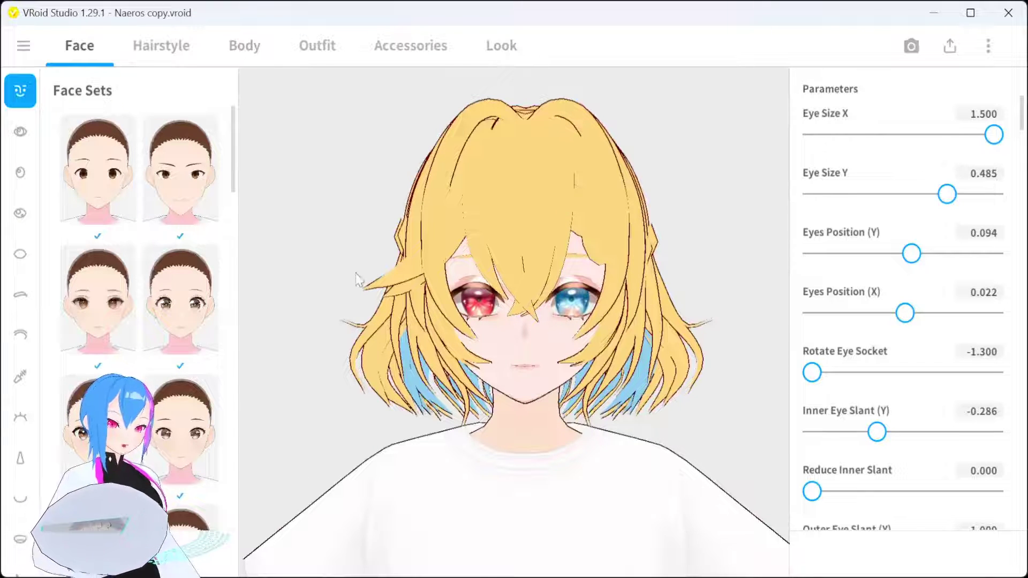
Show the Overall Hair custom items and open the blonde custom hairstyle in the editor
left_click(181, 45)
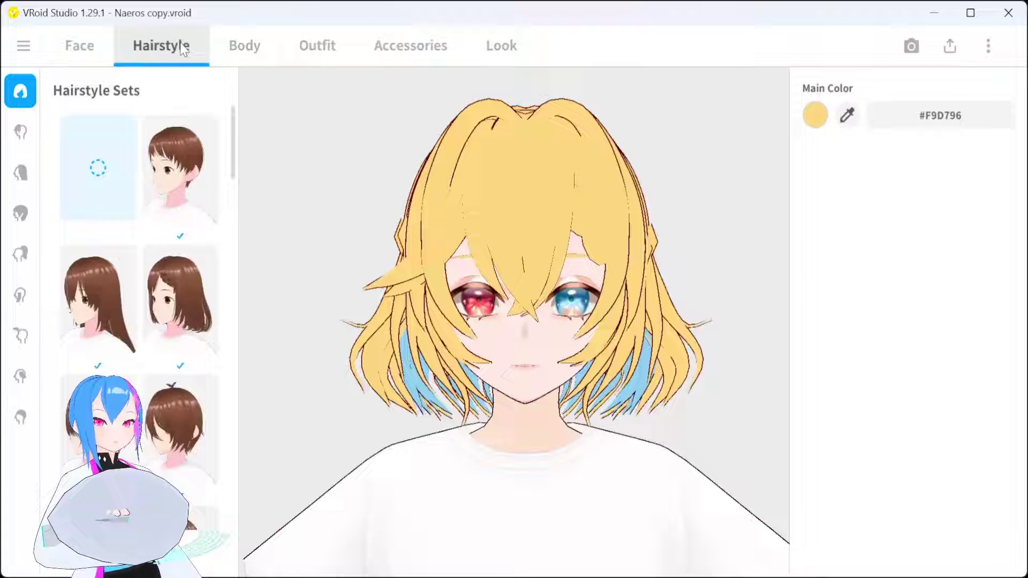
left_click(21, 214)
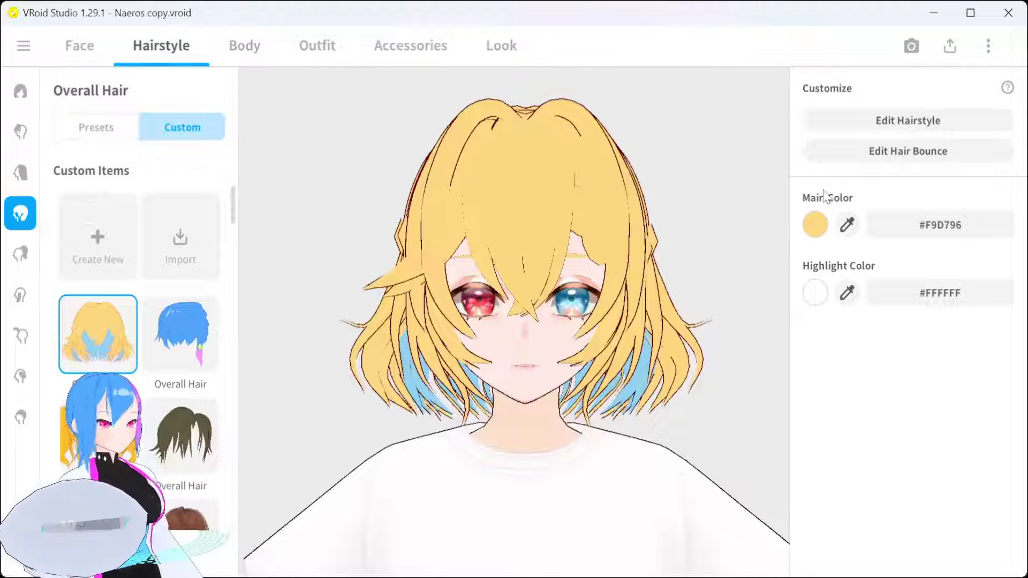
left_click(921, 122)
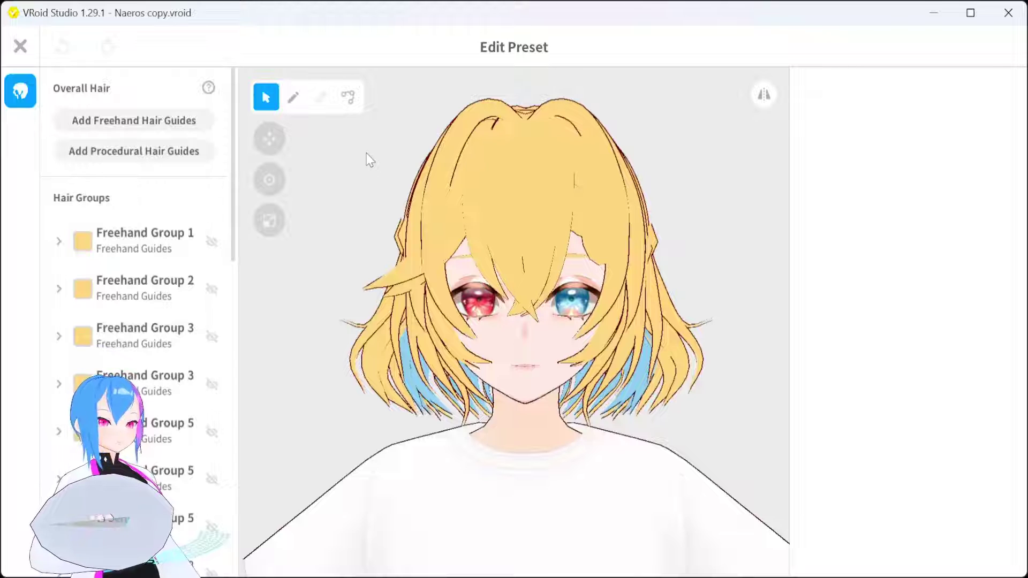
Select Freehand Group 1 and expand its material colour options
left_click(141, 235)
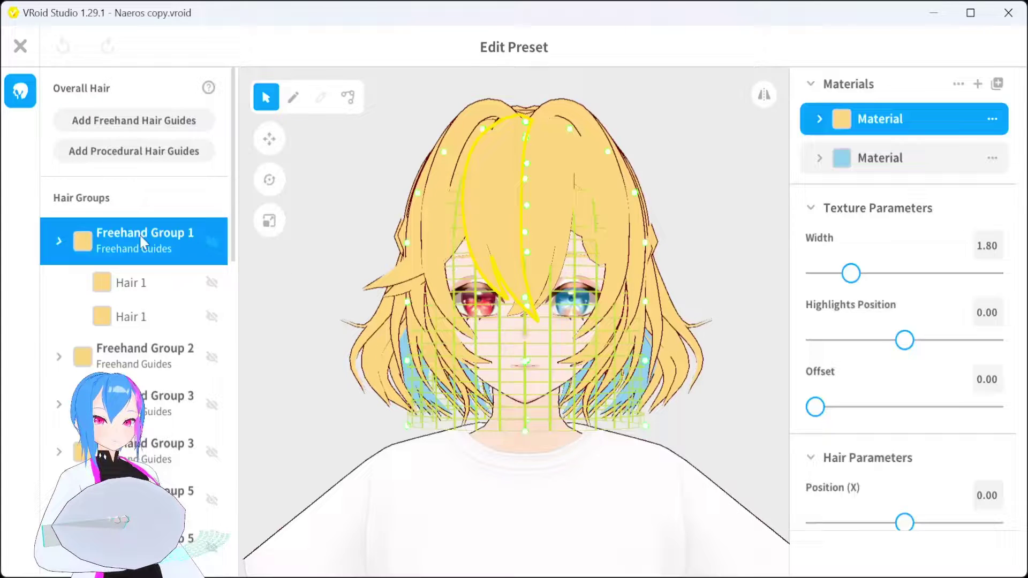
mouse_move(233, 104)
left_mouse_down()
mouse_move(231, 172)
mouse_move(234, 115)
left_mouse_up()
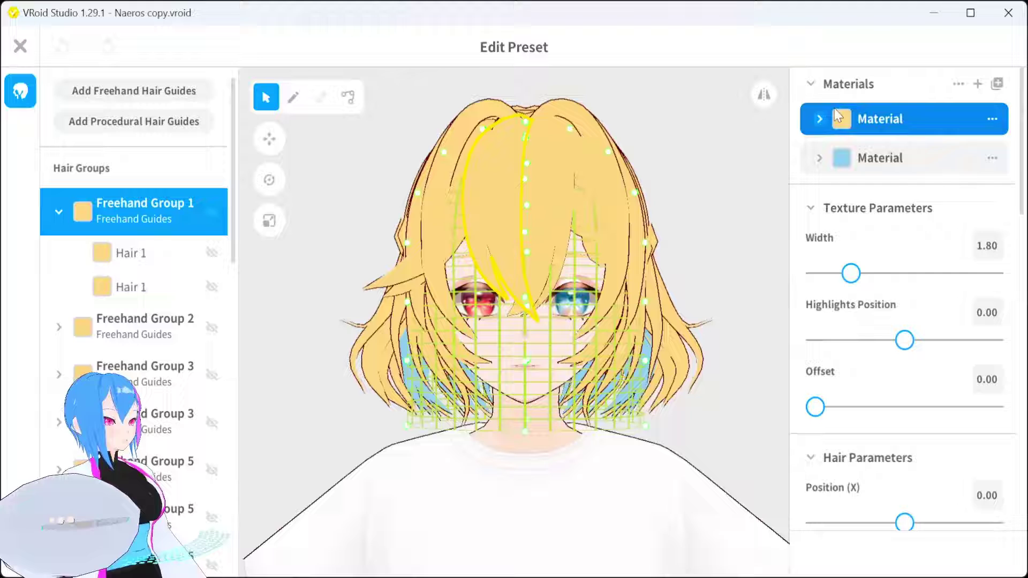
left_click(817, 119)
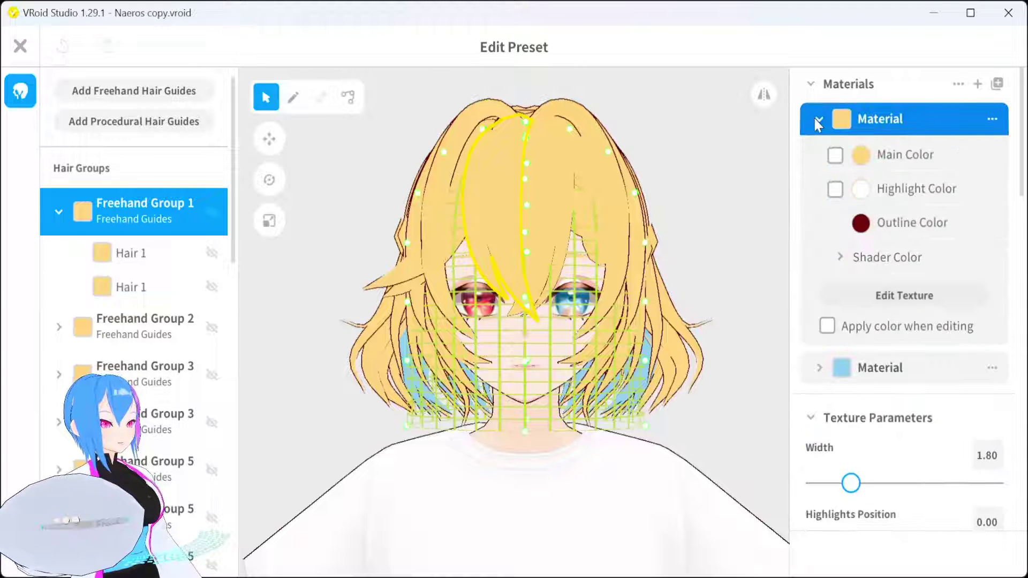
left_click(821, 119)
left_click(822, 119)
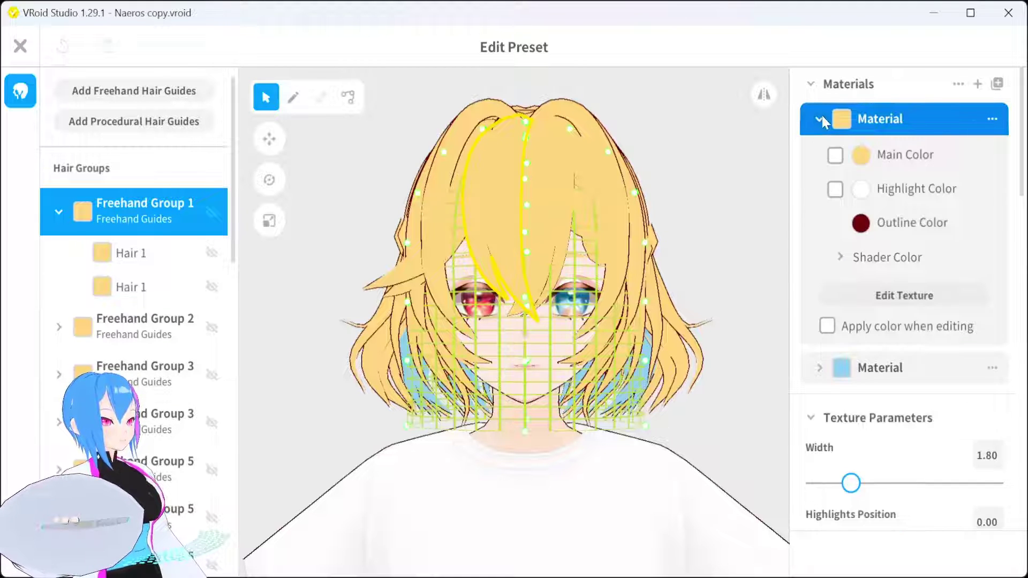
Set the Freehand Group 1 outline colour to pink #FA8BF6 in the colour picker
left_click(861, 223)
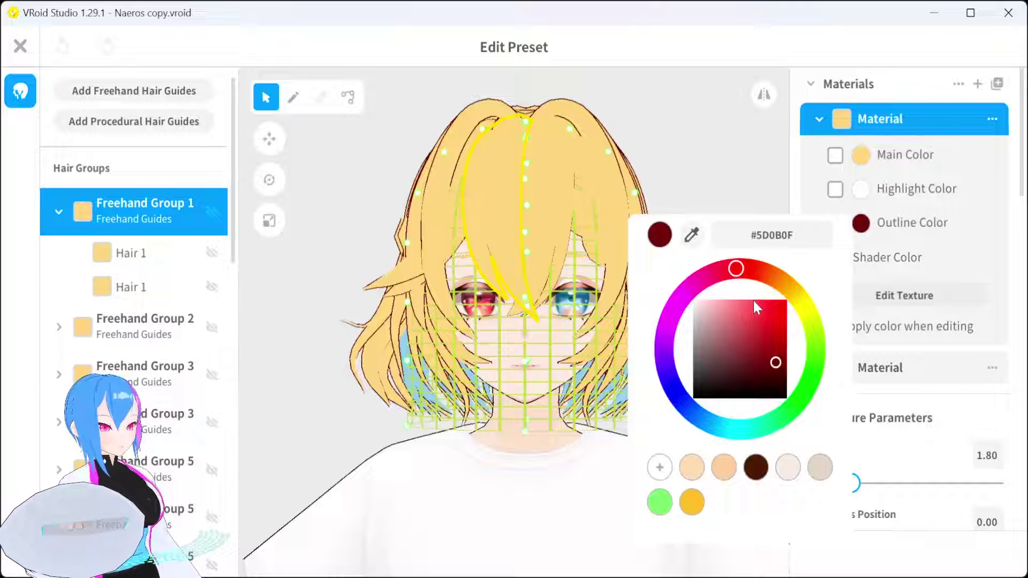
left_click_drag(737, 270, 739, 294)
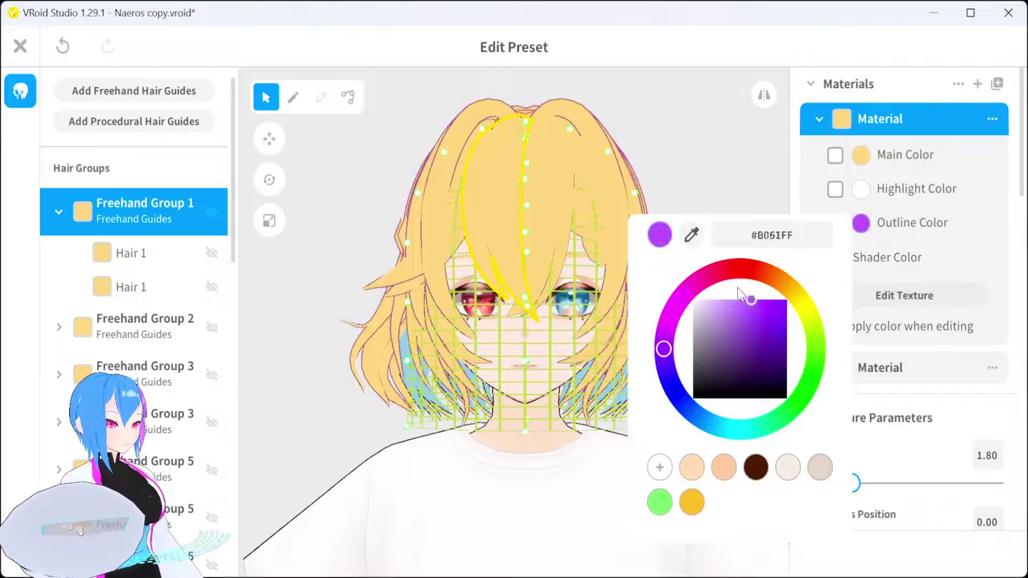
left_click_drag(664, 349, 676, 305)
left_click_drag(751, 300, 735, 301)
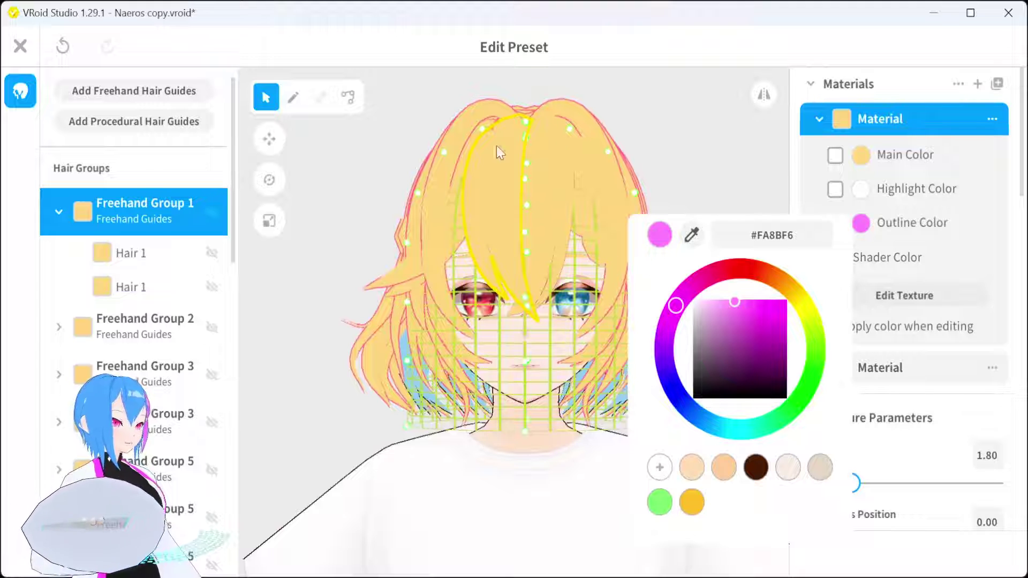
left_click(744, 151)
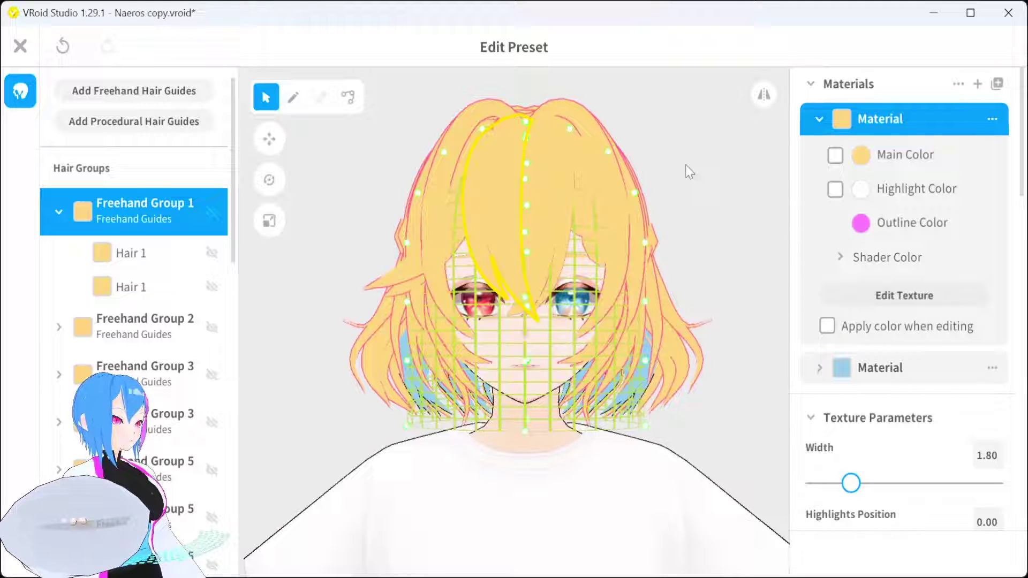
right_click_drag(634, 174, 651, 177)
left_click(667, 238)
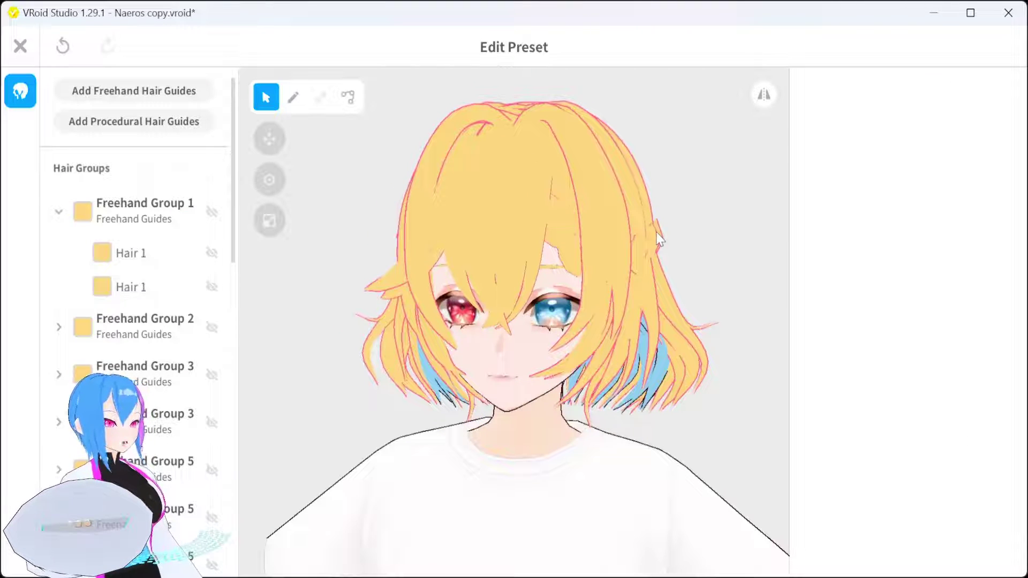
right_click_drag(680, 221, 673, 184)
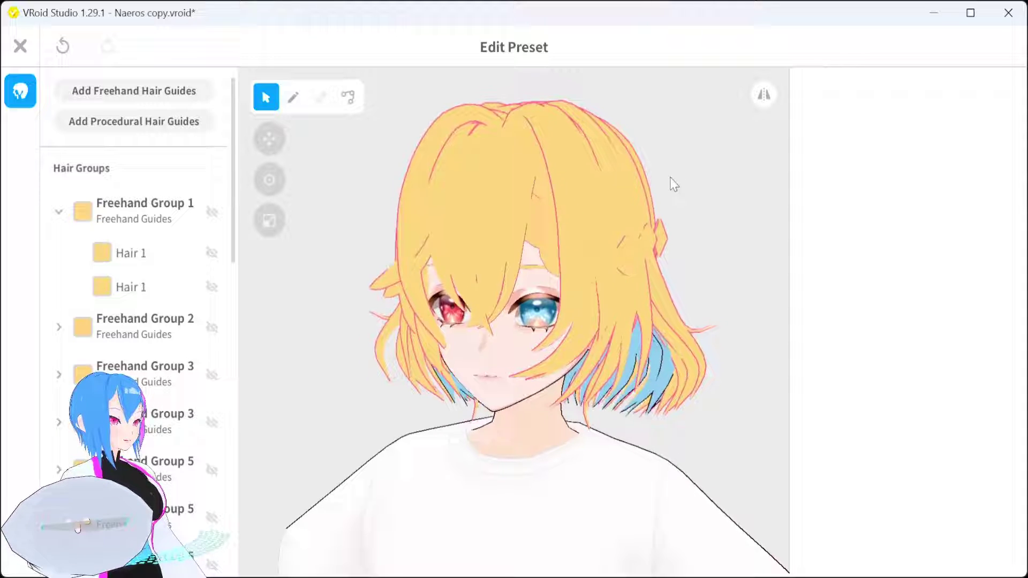
right_click_drag(758, 208, 780, 420)
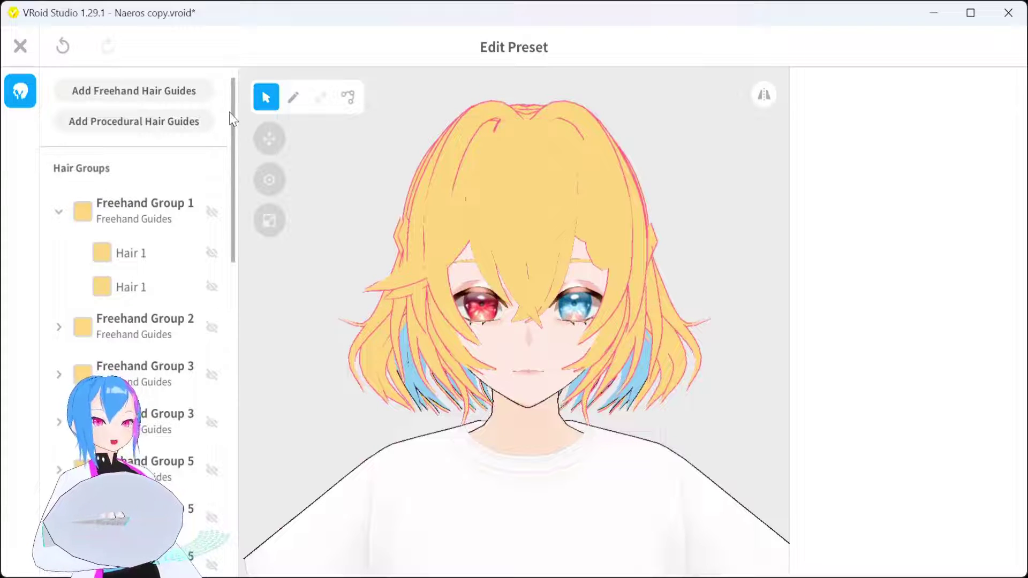
scroll(230, 123, "up", 1)
left_click_drag(231, 156, 222, 447)
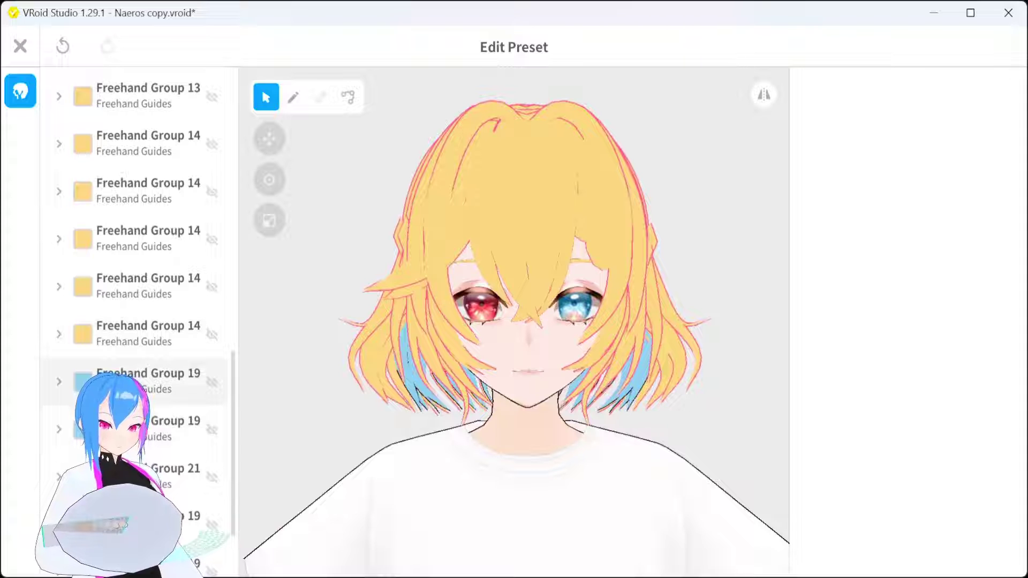
Set the Freehand Group 19 hair tips' outline colour from dark red to blue #3331EC
left_click(123, 381)
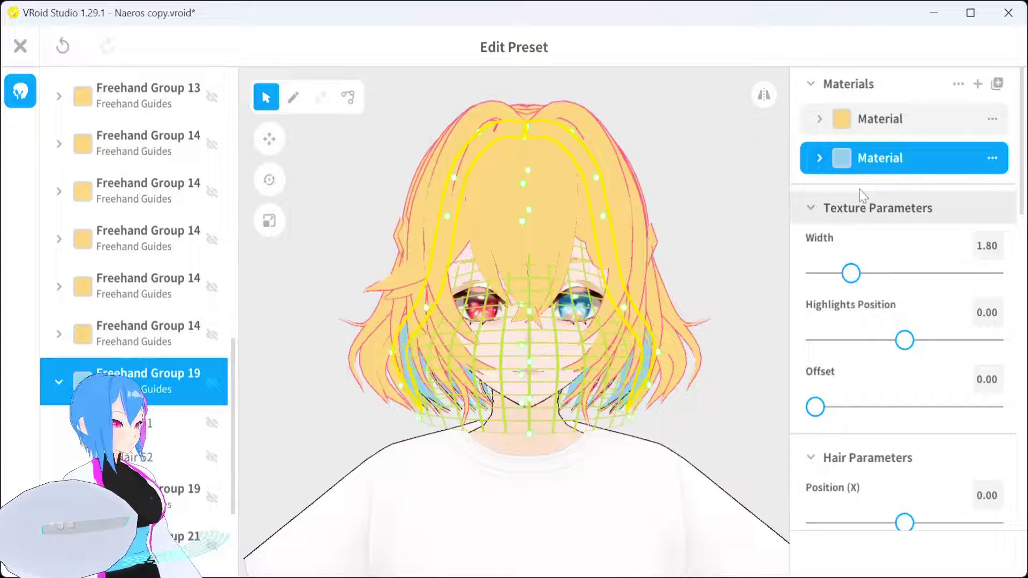
left_click(820, 158)
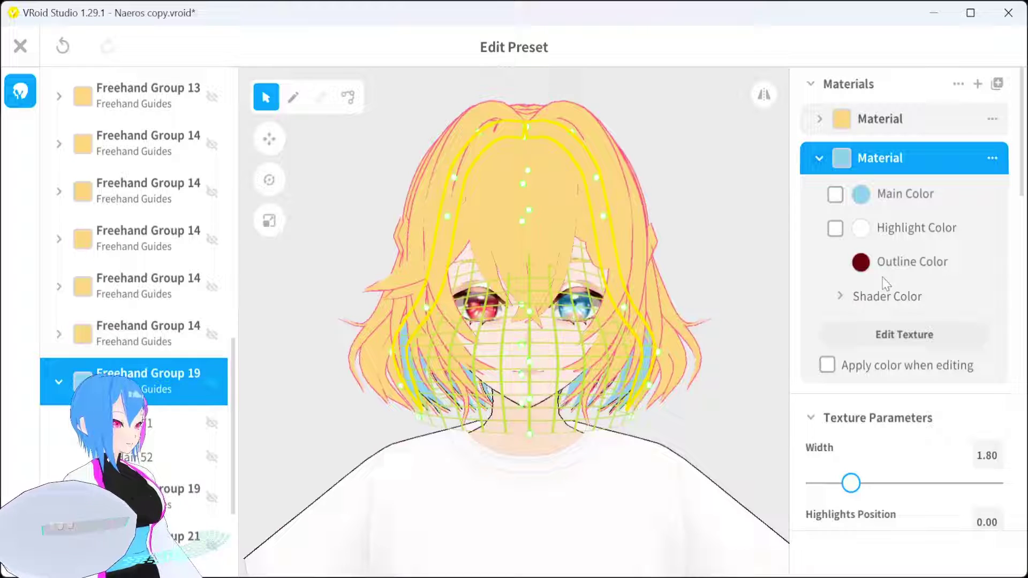
left_click(861, 263)
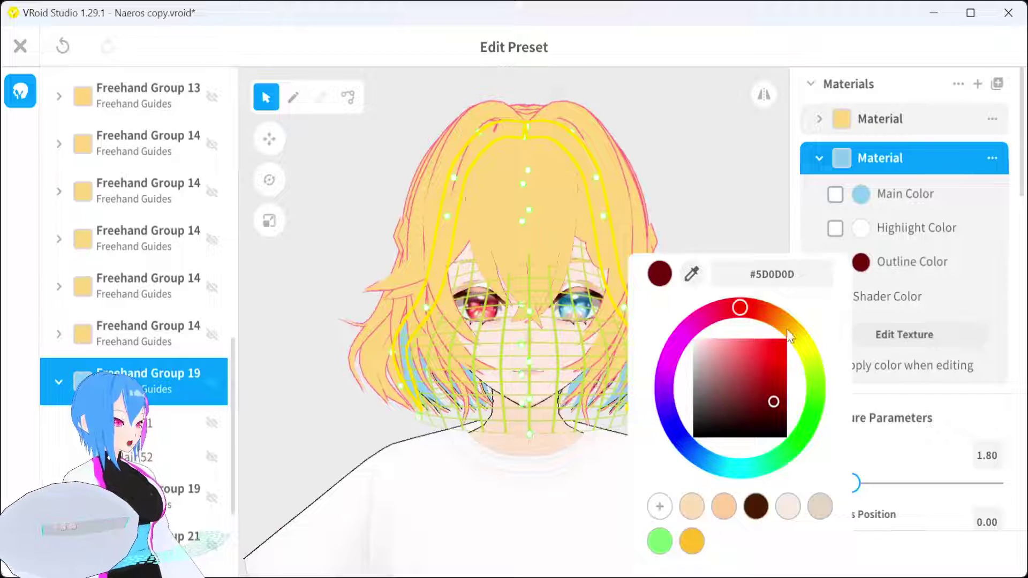
left_click_drag(739, 309, 674, 428)
left_click_drag(746, 422, 751, 369)
left_click(717, 249)
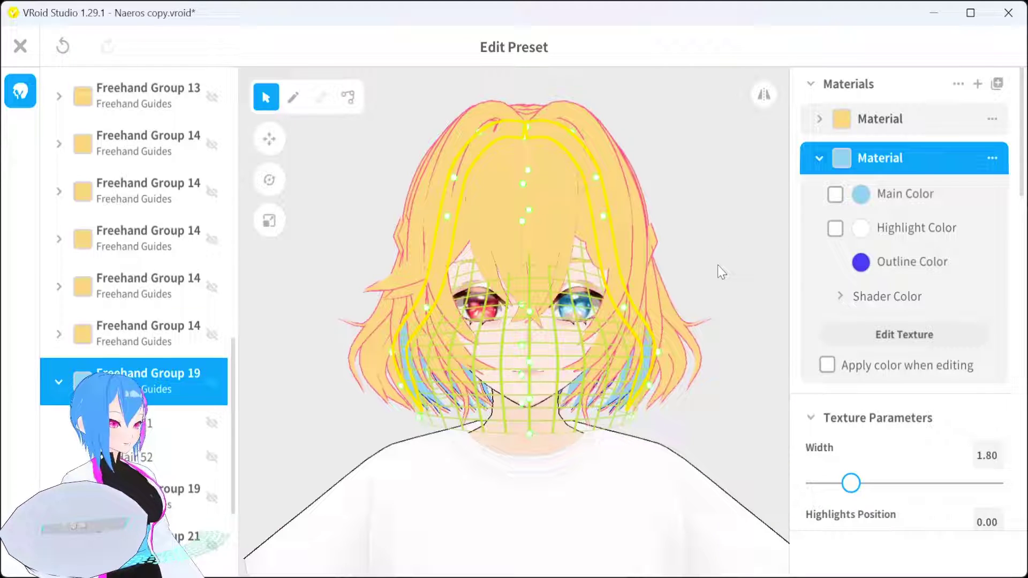
left_click(720, 150)
mouse_move(696, 316)
left_mouse_down()
mouse_move(695, 332)
mouse_move(642, 334)
mouse_move(716, 338)
mouse_move(696, 329)
left_mouse_up()
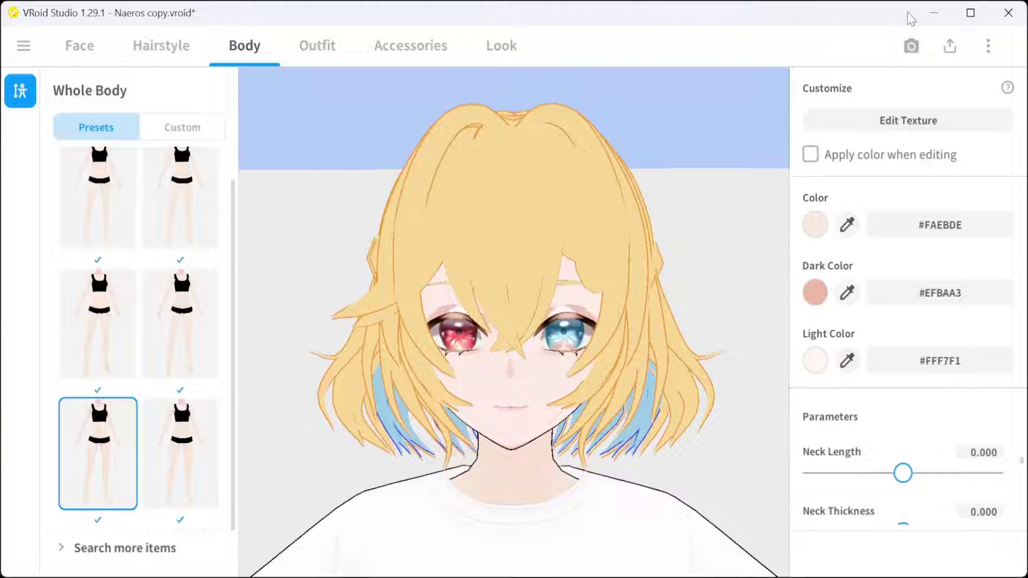
Scroll the view up while returning to the main editing screens
scroll(936, 487, "up", 5)
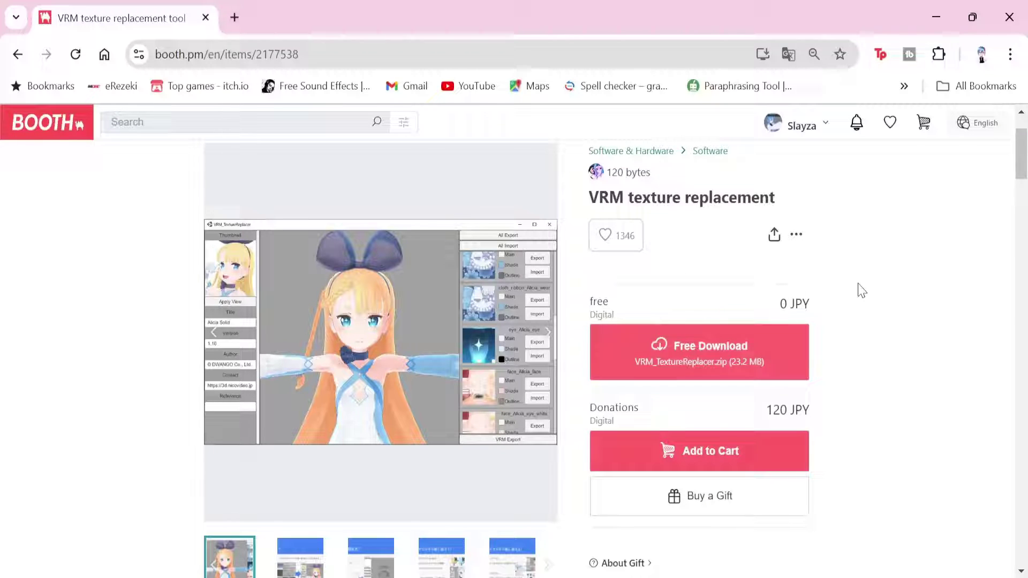
Highlight the VRM texture replacement title on the BOOTH page, then clear the highlight
left_click_drag(590, 198, 786, 203)
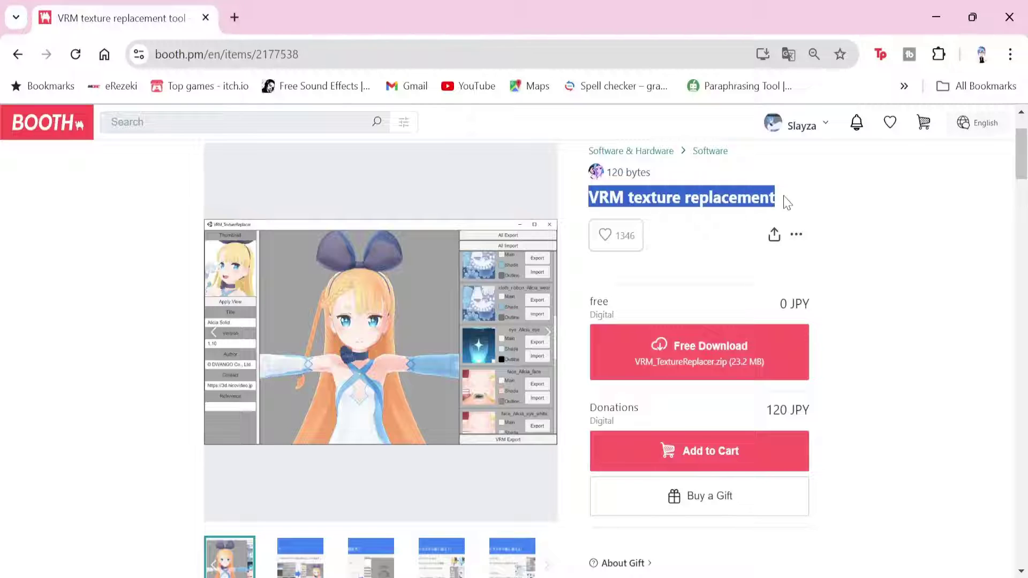
left_click(821, 210)
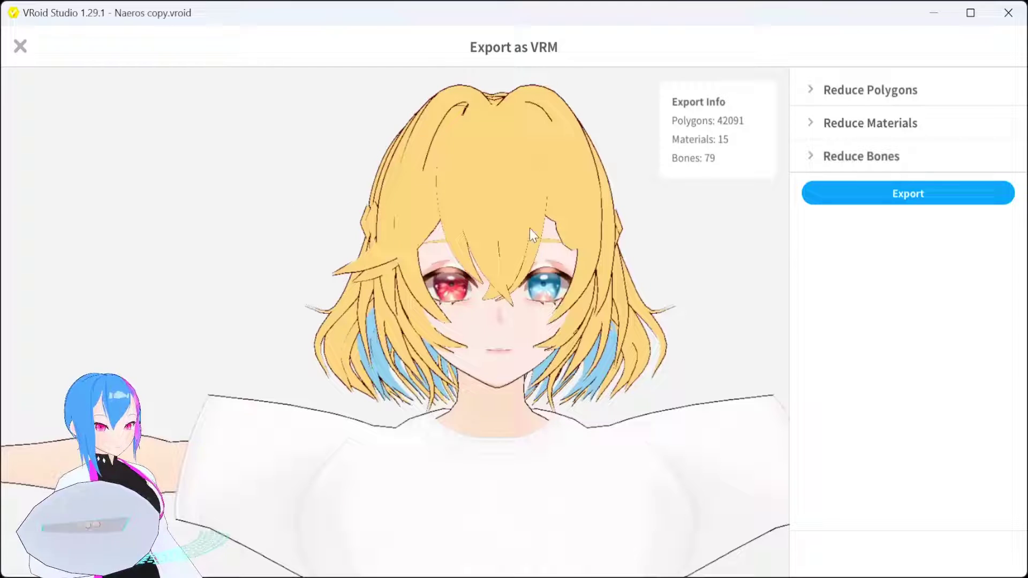
Continue from the Export as VRM screen to the VRM Settings dialog
left_click(866, 202)
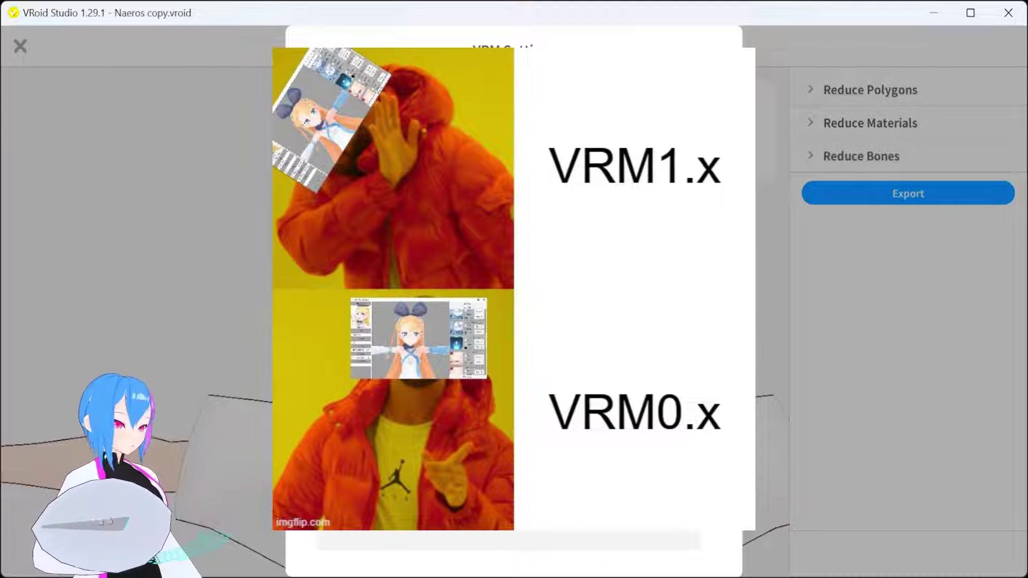
Enter the title 'Naerocopy that' and the creator's name, then export the VRM file
left_click(384, 161)
type("Naerocopy that")
left_click(523, 229)
type("Bapa")
scroll(536, 279, "down", 10)
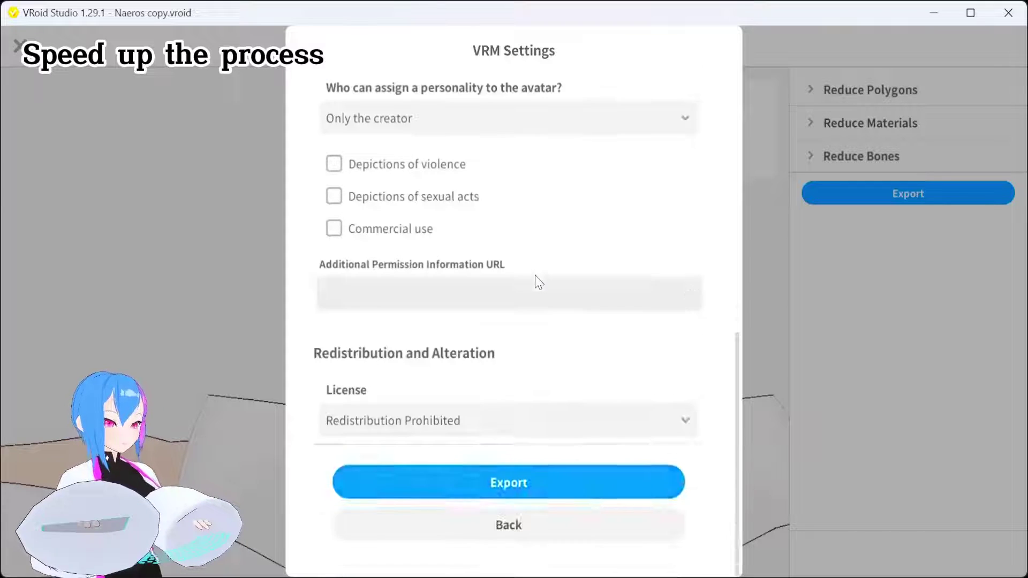
left_click(580, 492)
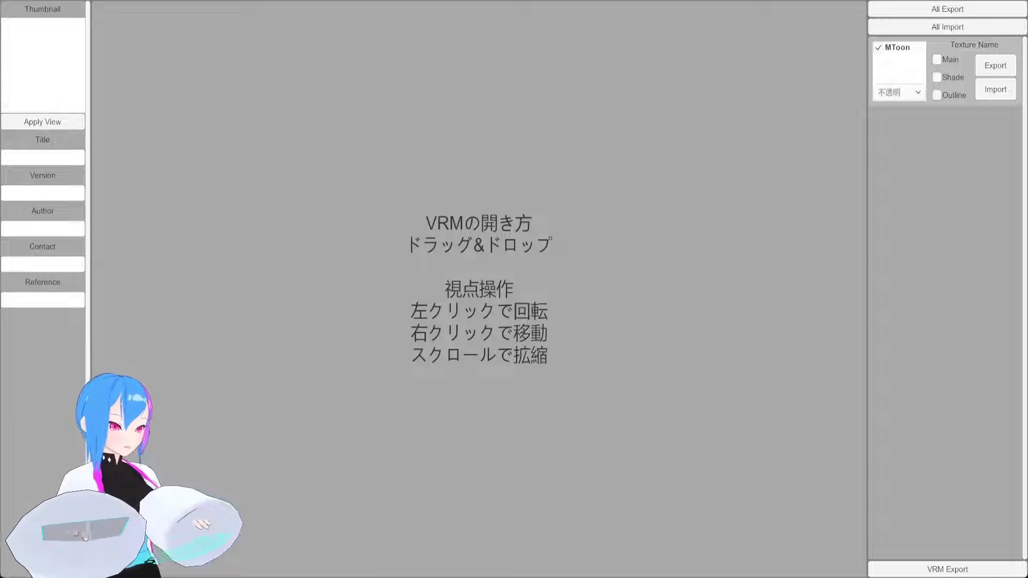
Drop the exported VRM file onto the viewer and confirm Load in Model Detail
left_click_drag(585, 270, 585, 269)
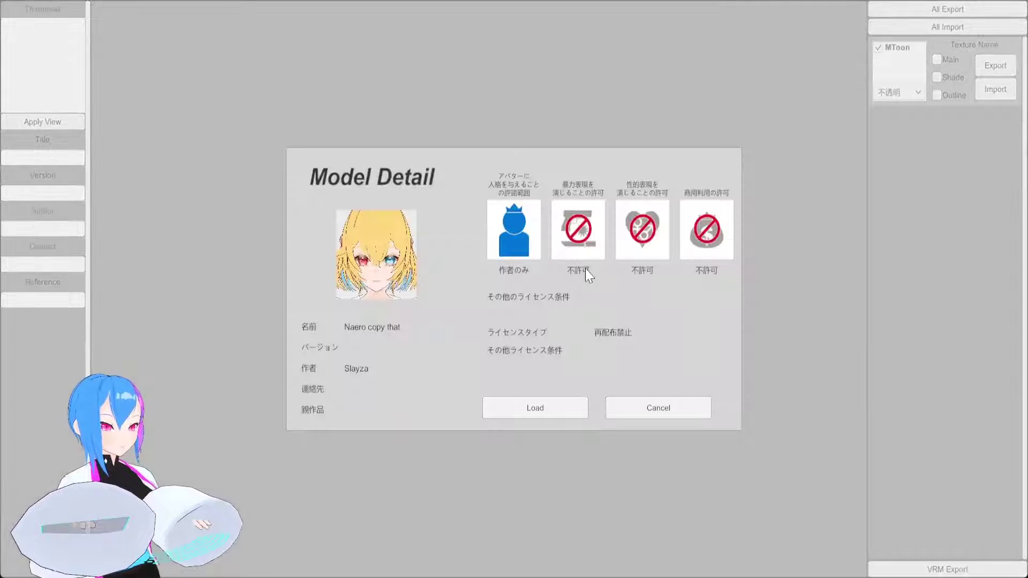
left_click(567, 408)
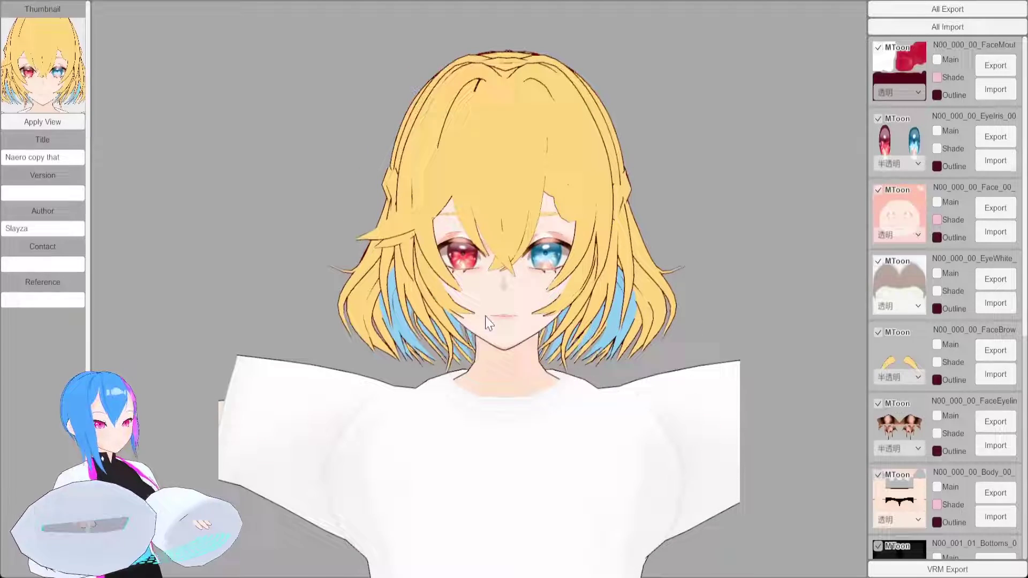
left_click_drag(628, 321, 653, 317)
right_click_drag(562, 348, 489, 280)
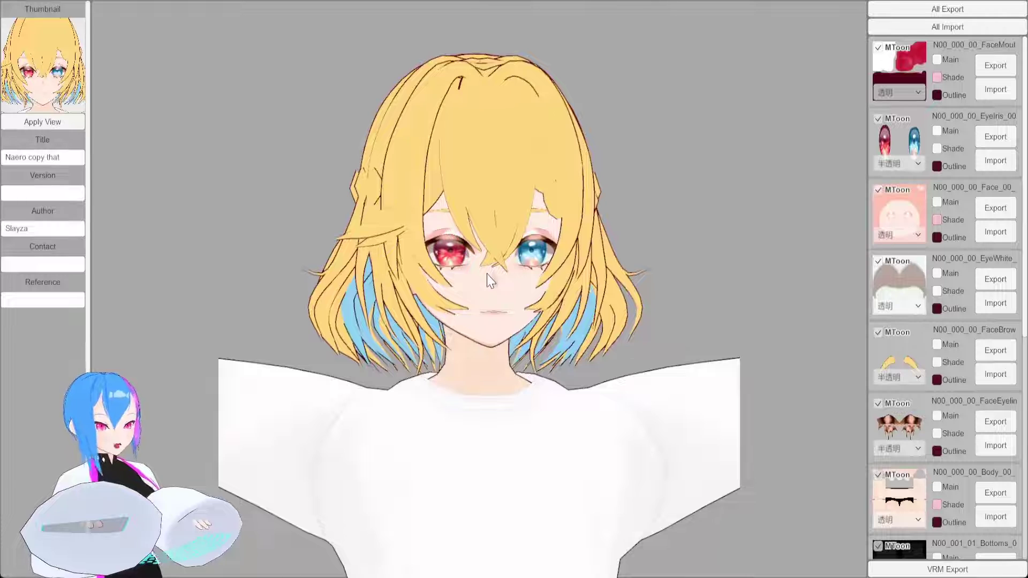
scroll(479, 317, "up", 5)
scroll(479, 317, "down", 4)
scroll(480, 317, "down", 3)
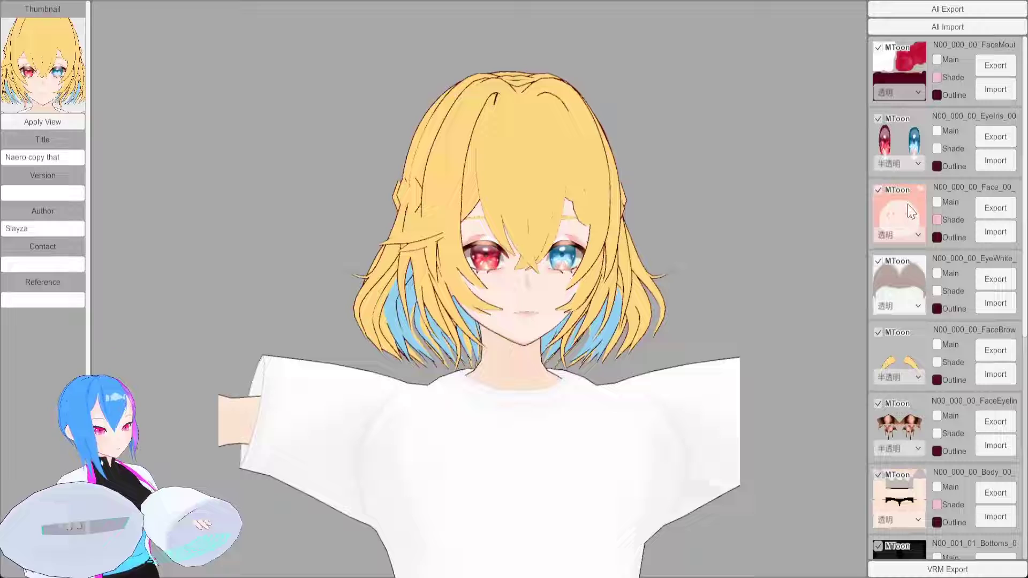
scroll(694, 276, "up", 2)
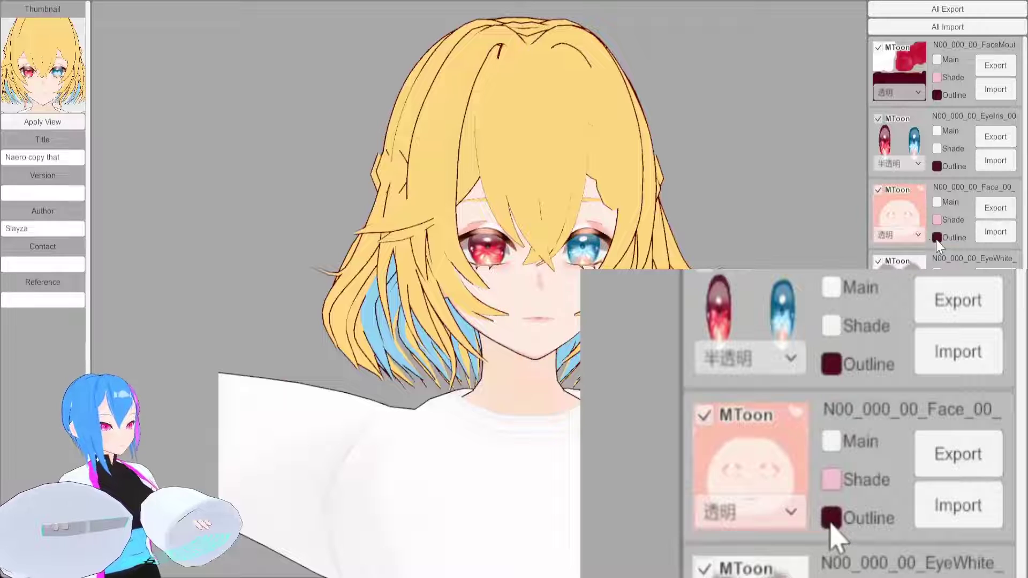
Adjust the Face outline's RGB sliders to light green A3CC6F and apply it
left_click(937, 237)
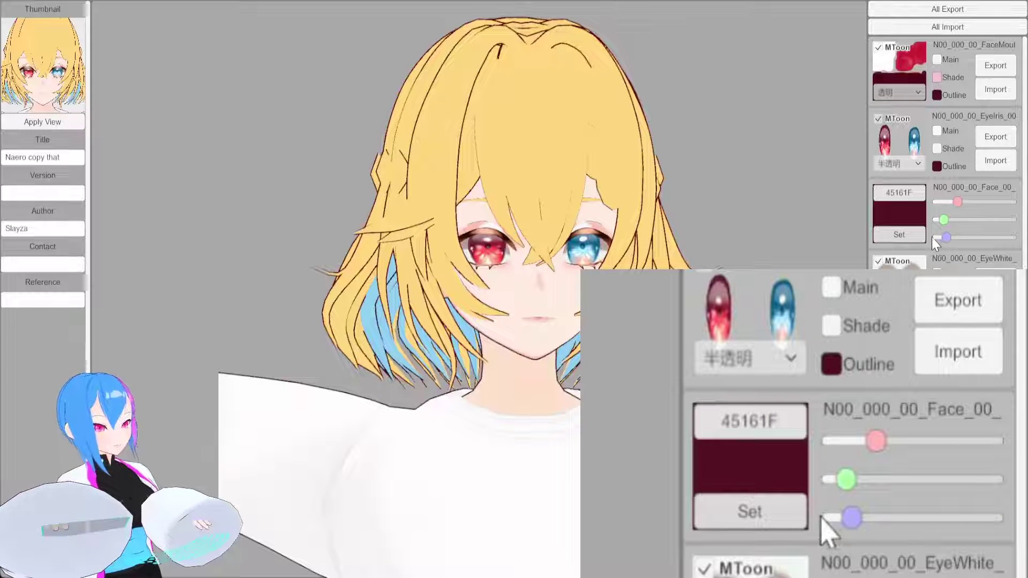
left_click_drag(962, 204, 998, 204)
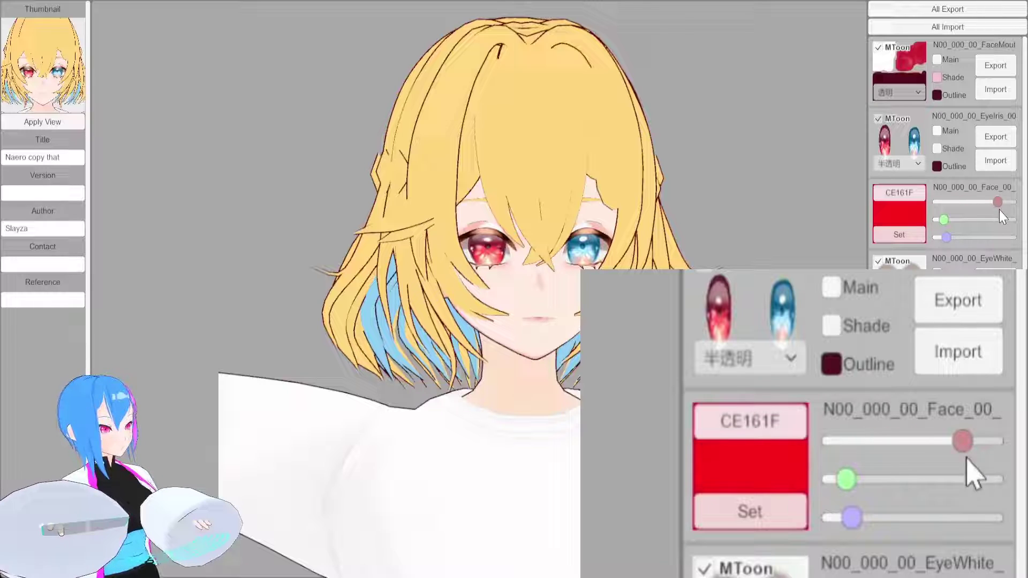
left_click_drag(942, 221, 1005, 220)
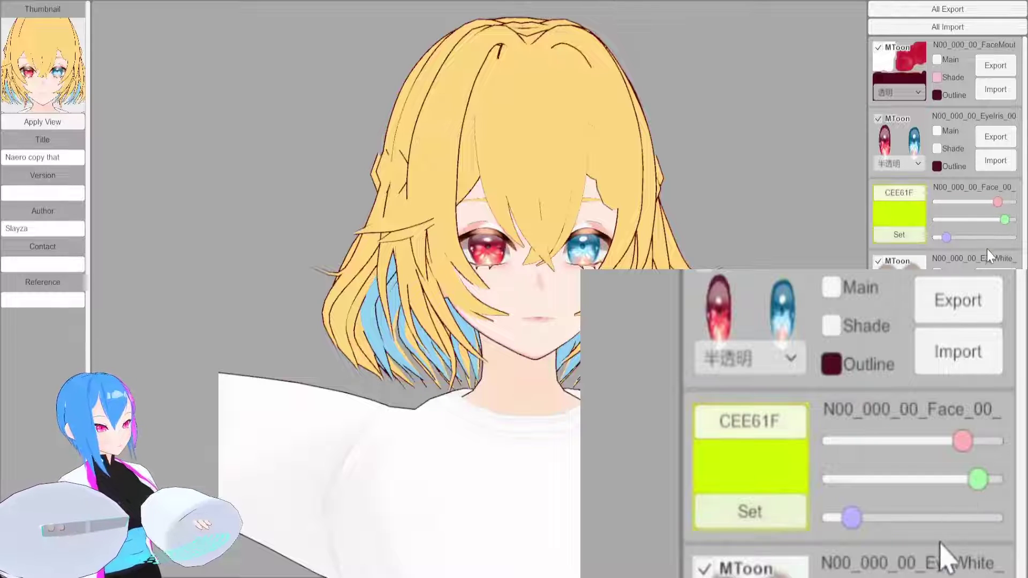
left_click_drag(949, 240, 997, 231)
left_click(964, 220)
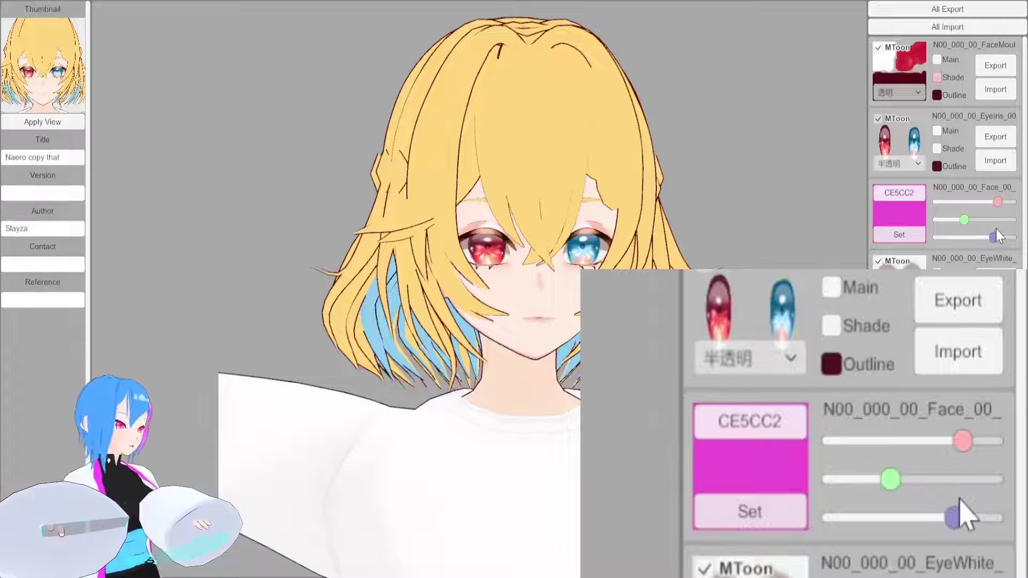
left_click(917, 195)
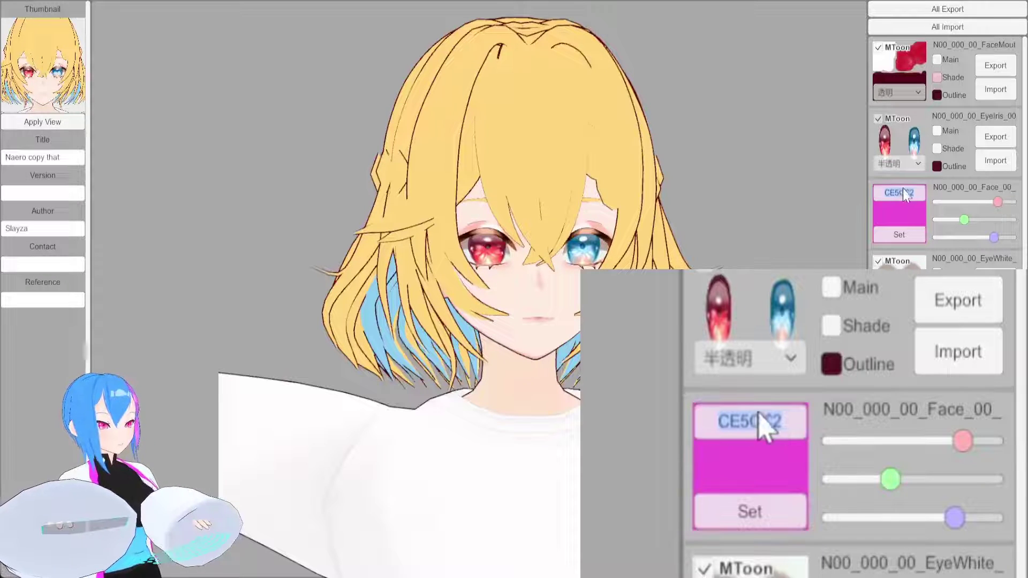
left_click_drag(963, 220, 985, 202)
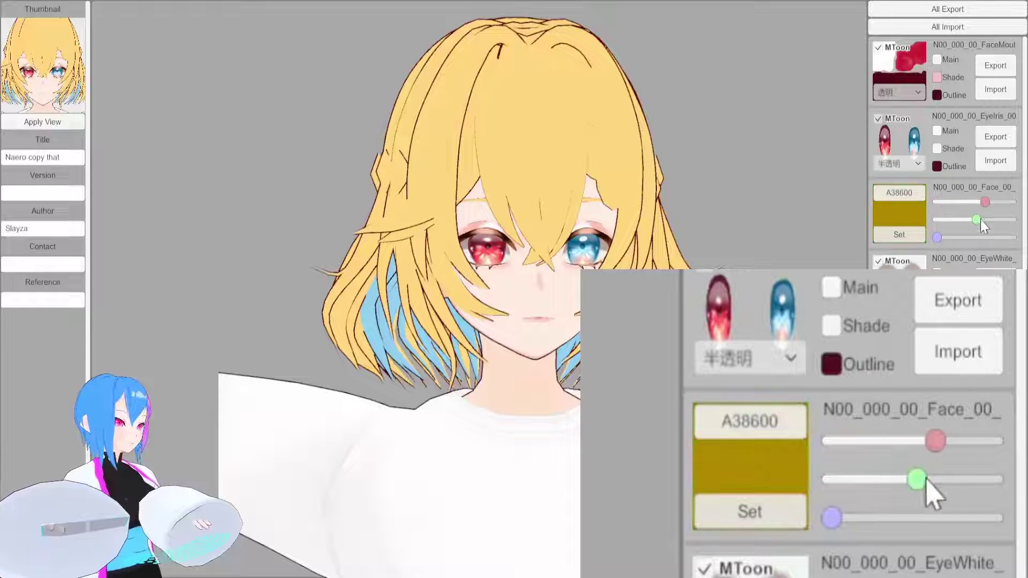
left_click_drag(942, 236, 969, 238)
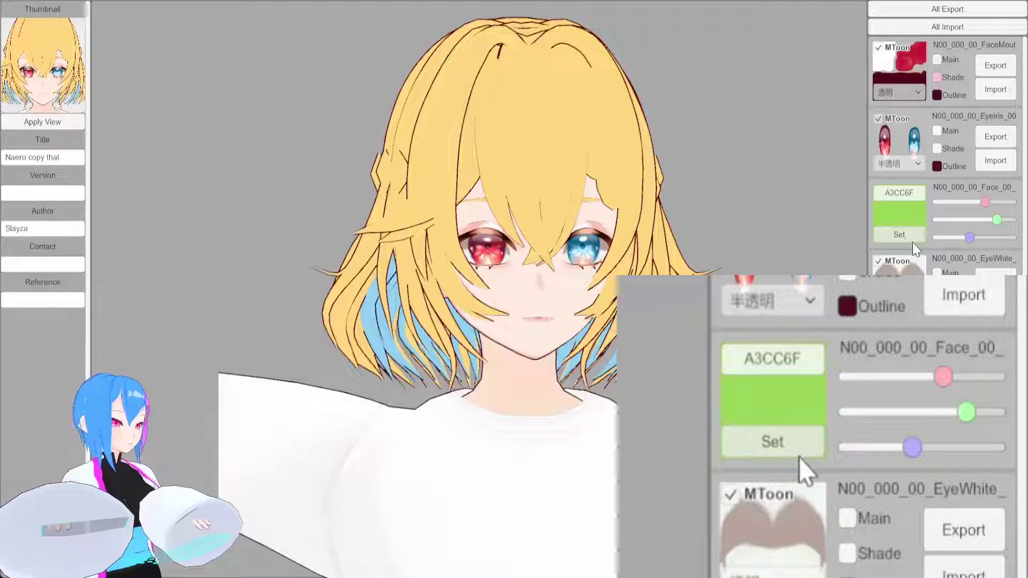
left_click(913, 236)
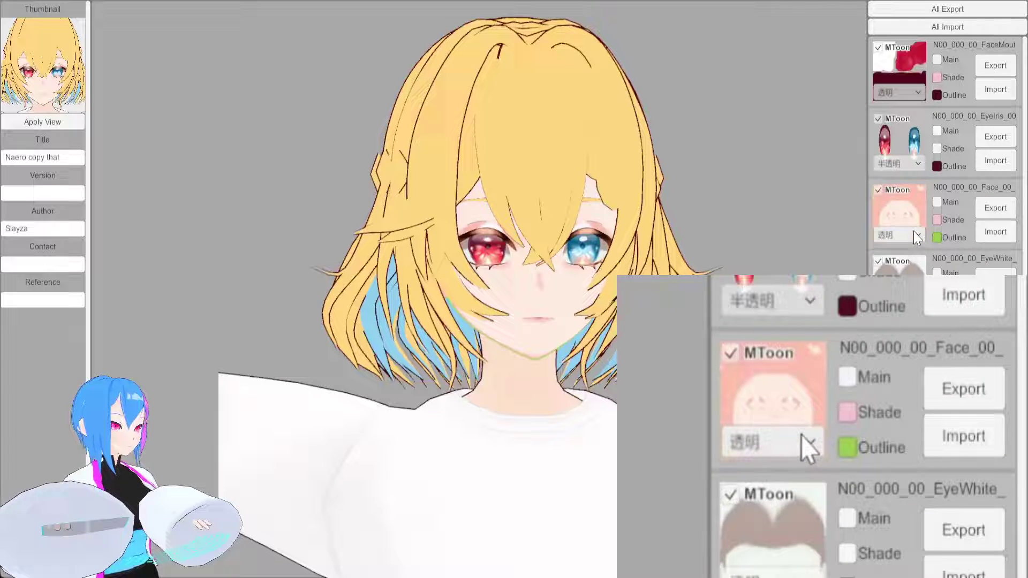
left_click_drag(706, 343, 658, 335)
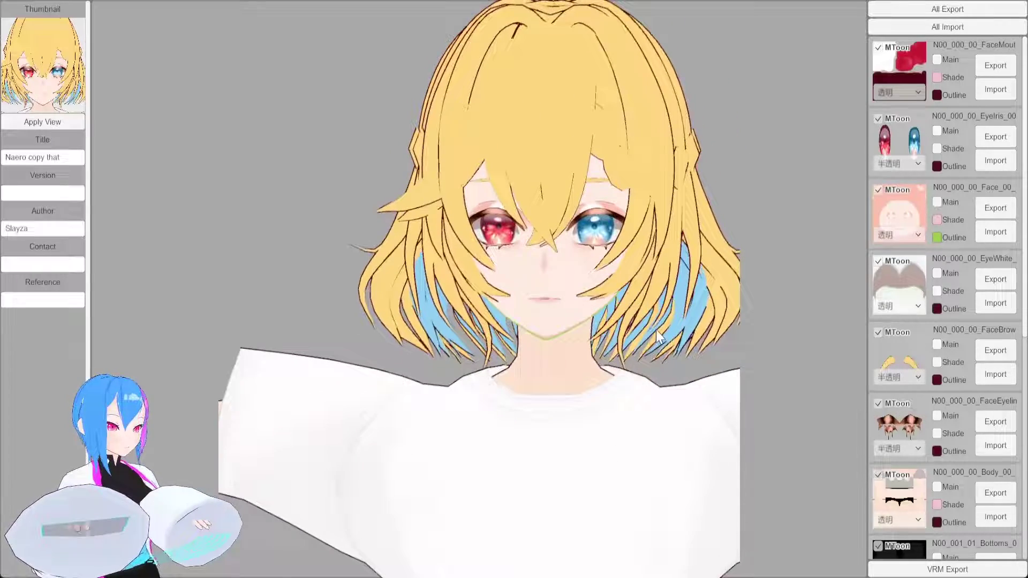
left_click_drag(552, 362, 576, 373)
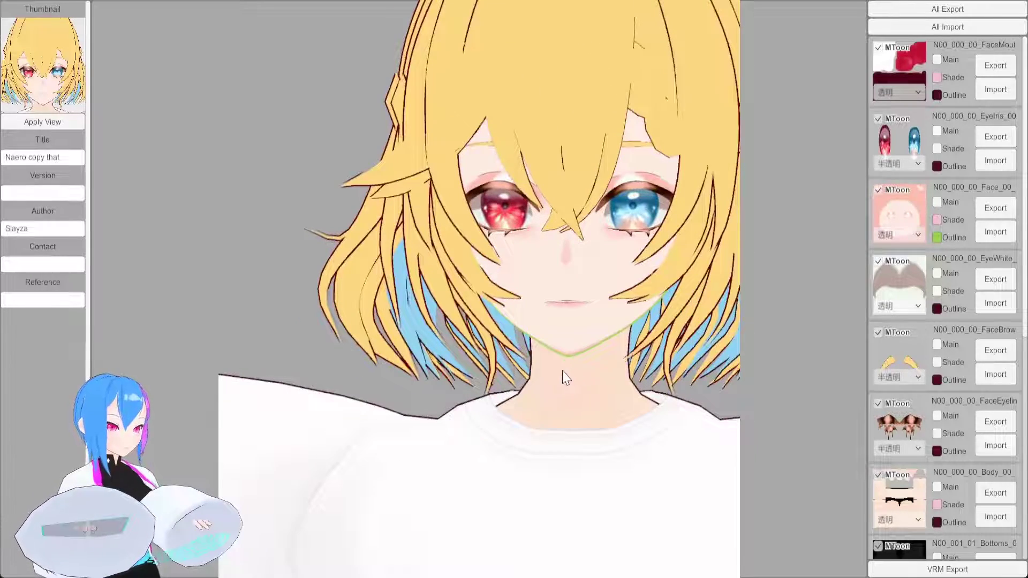
scroll(566, 377, "up", 3)
left_click_drag(581, 451, 640, 443)
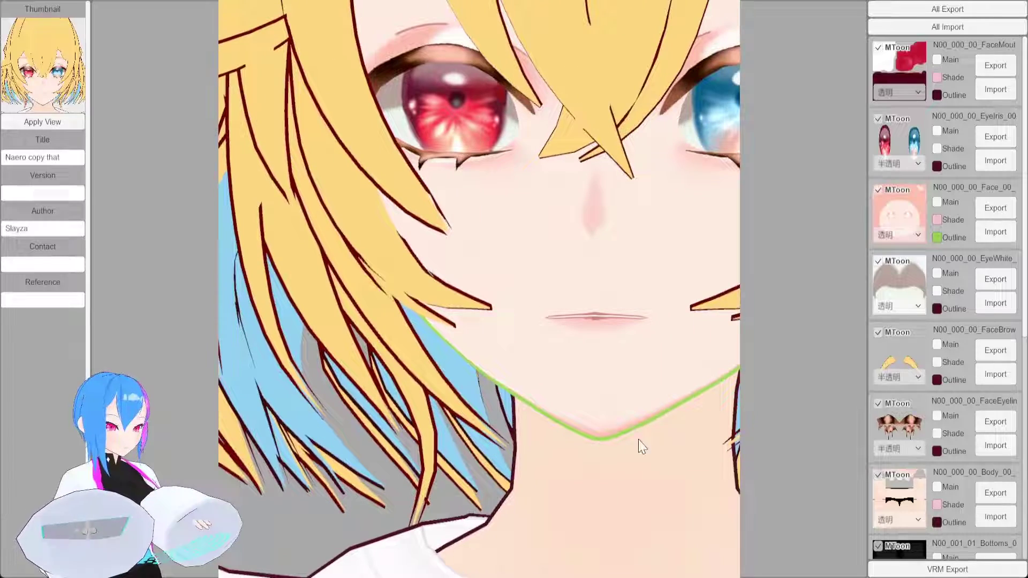
left_click_drag(659, 369, 433, 400)
key("r")
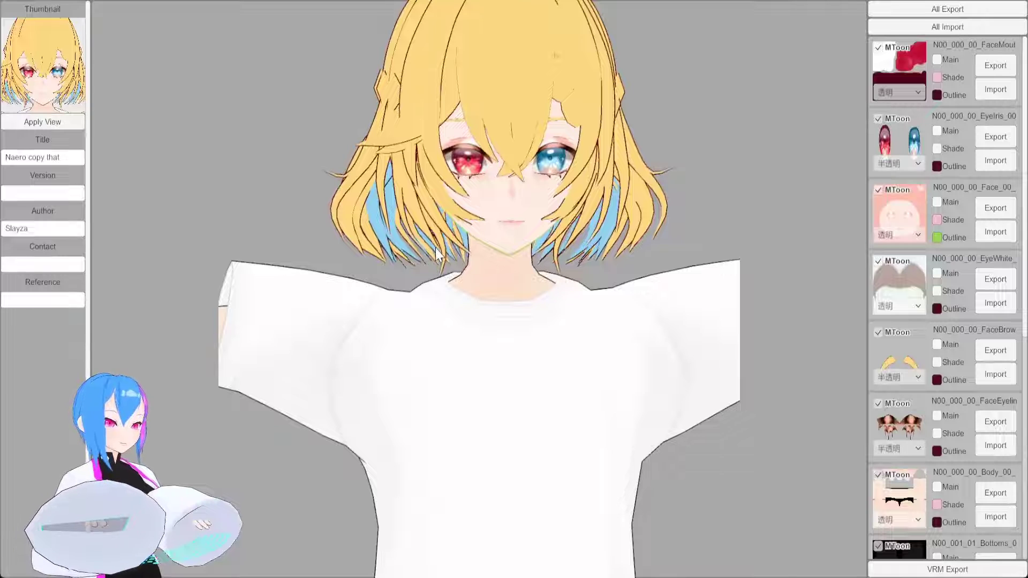
middle_click_drag(631, 136, 681, 212)
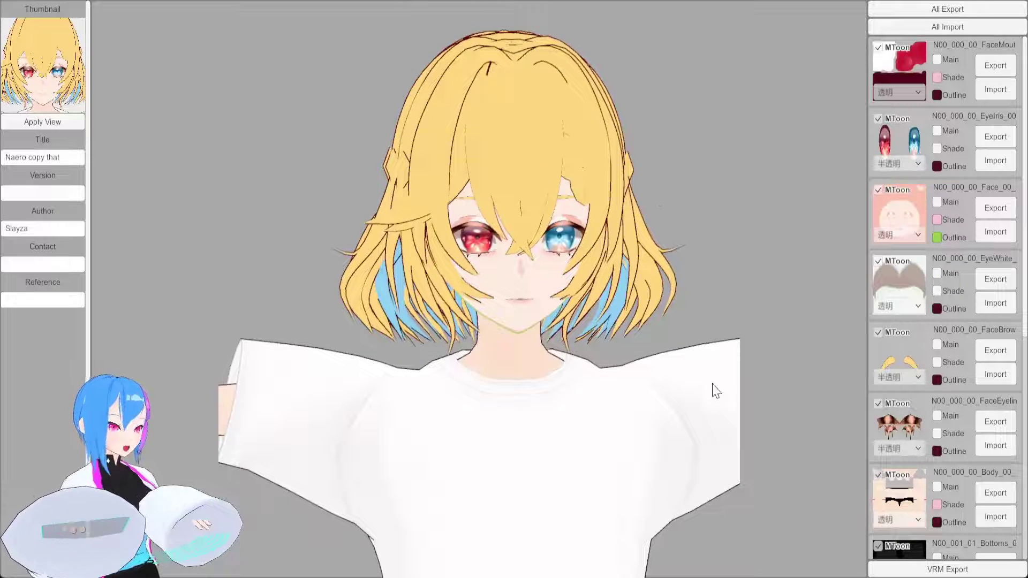
scroll(963, 321, "down", 1)
Apply a purple outline colour to the Body material
left_click(936, 469)
left_click(899, 466)
left_click_drag(589, 214, 540, 209)
scroll(541, 209, "up", 3)
scroll(987, 482, "down", 6)
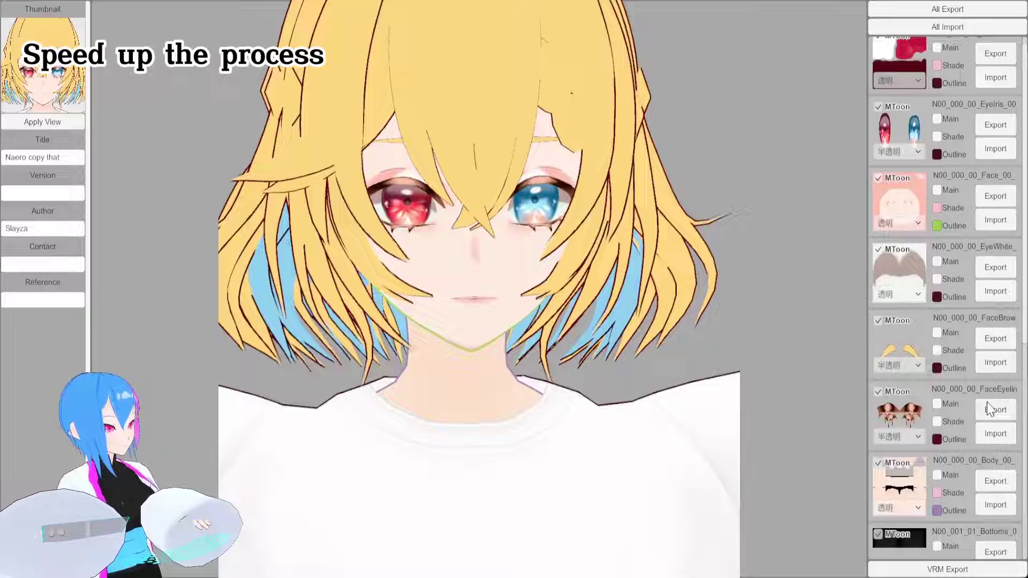
Give the first Hair_00_HAIR material a yellow outline
left_click(937, 477)
mouse_move(990, 442)
left_mouse_down()
mouse_move(942, 443)
mouse_move(972, 442)
left_mouse_up()
left_click(899, 474)
scroll(633, 305, "up", 3)
left_click(984, 460)
left_click(981, 441)
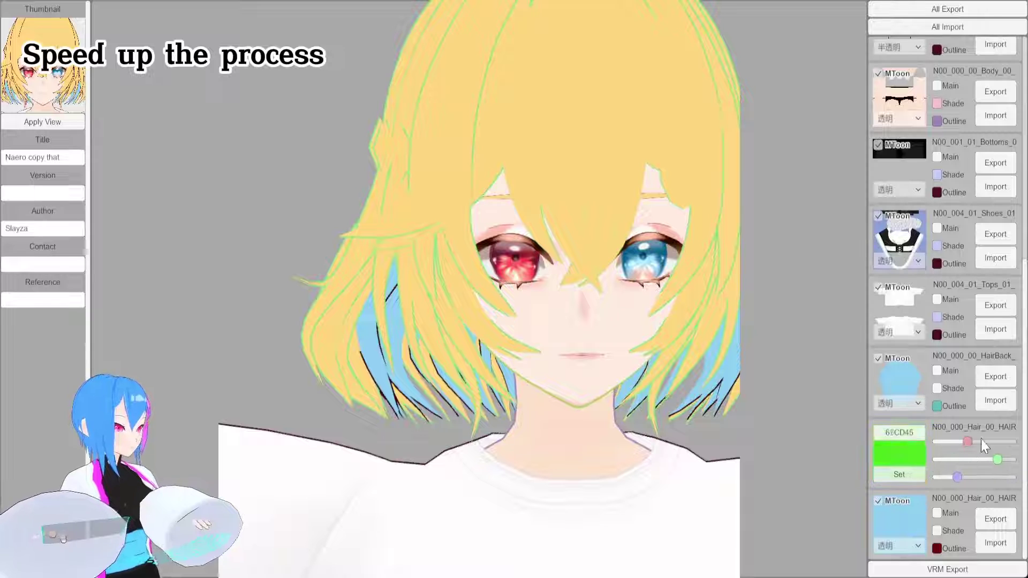
left_click(899, 474)
Give the second Hair_00_HAIR material a pink outline
left_click(936, 548)
left_click_drag(958, 531, 989, 549)
left_click(899, 546)
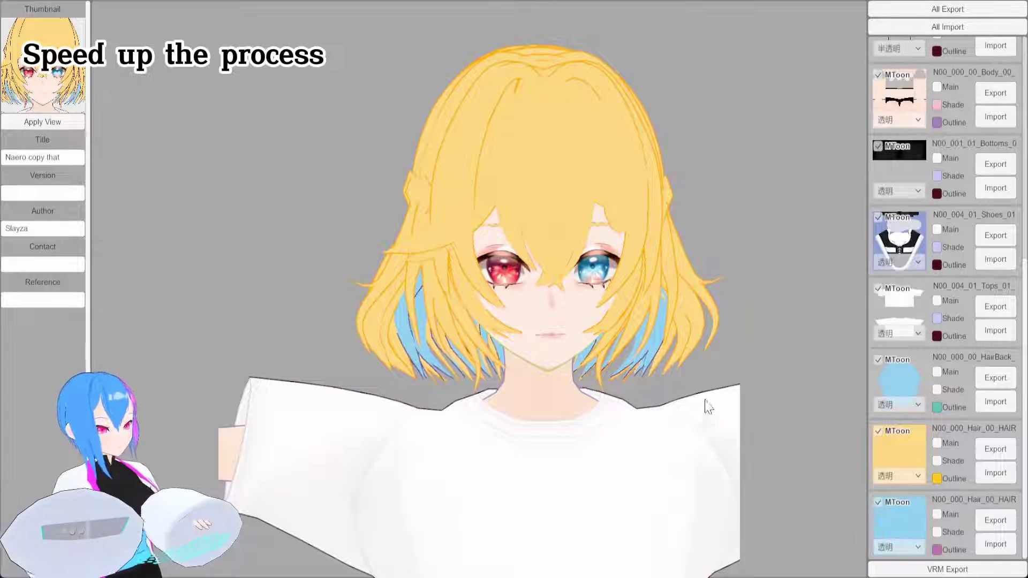
scroll(927, 396, "down", 1)
scroll(927, 396, "up", 1)
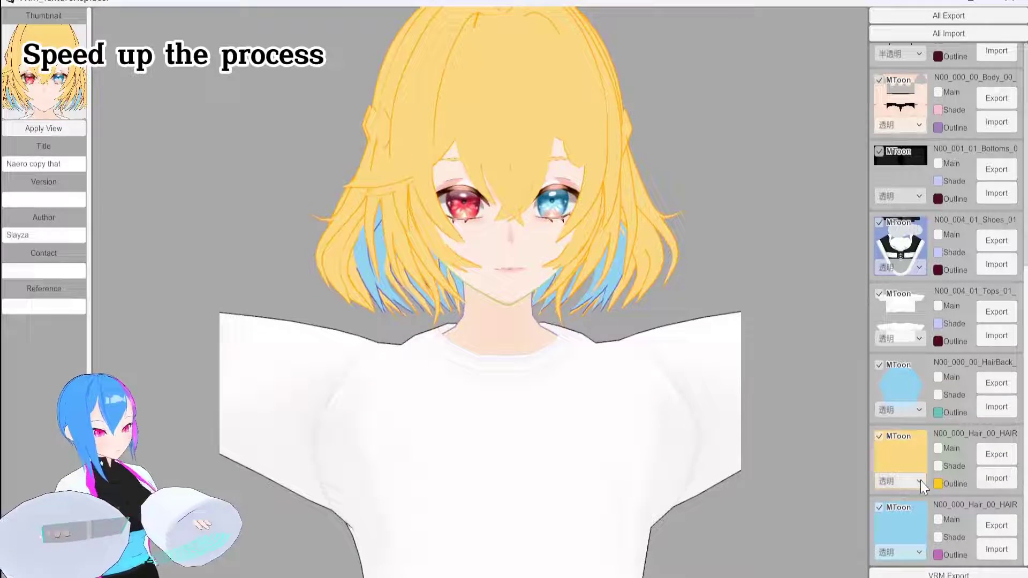
left_click_drag(620, 369, 618, 344)
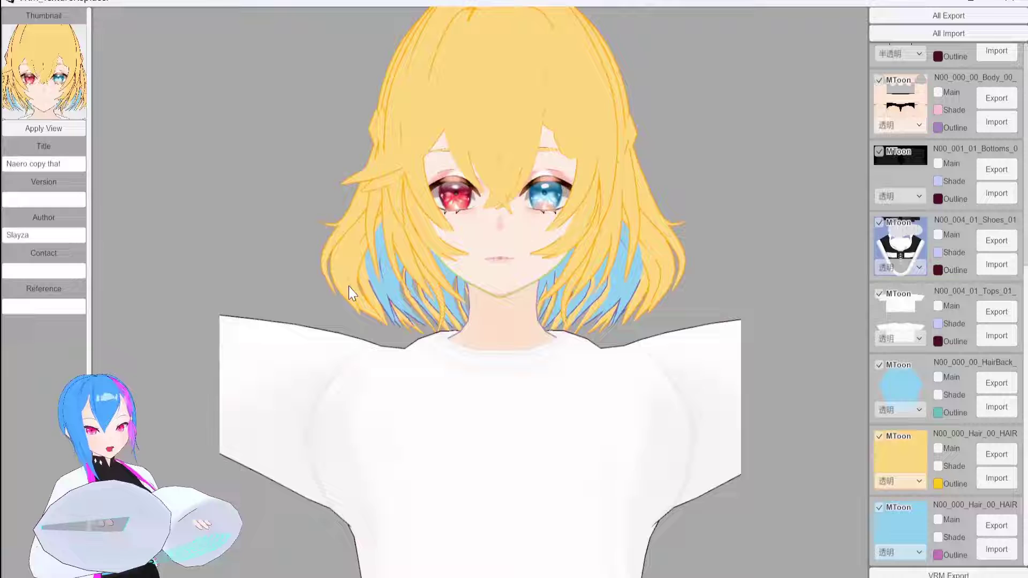